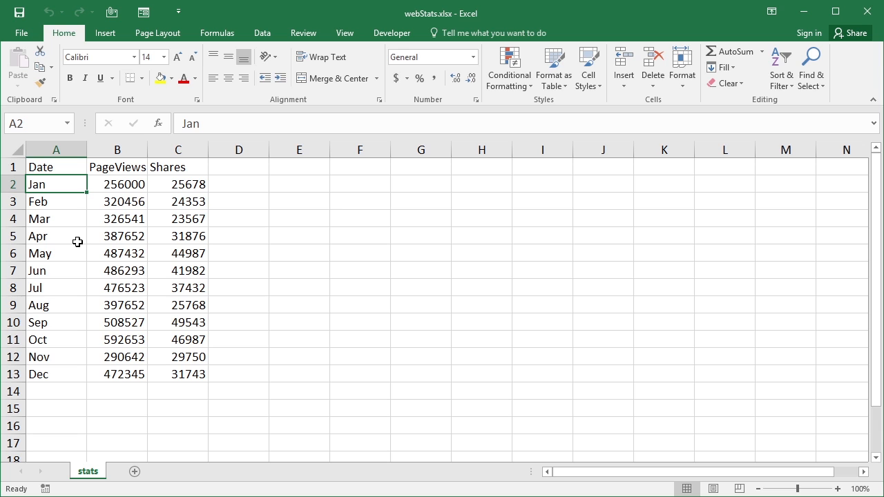
Create a chart sheet from the monthly PageViews and Shares data and change its chart type to Line
key(F11)
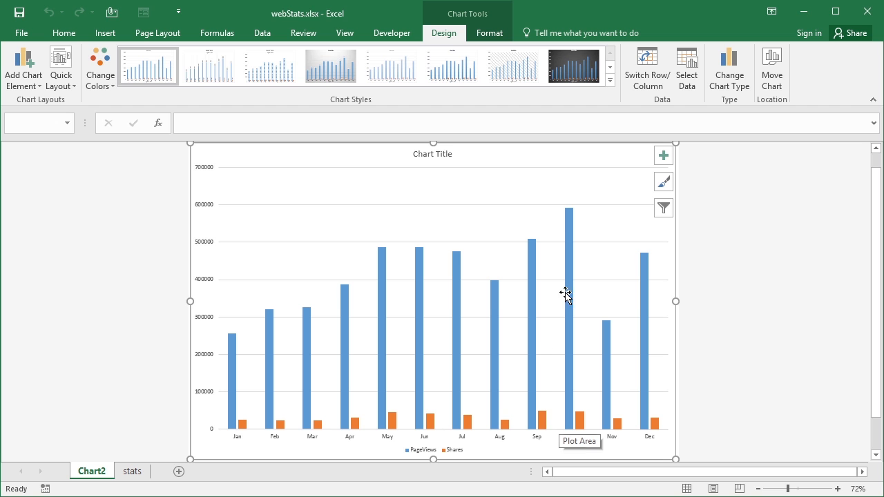
click(745, 83)
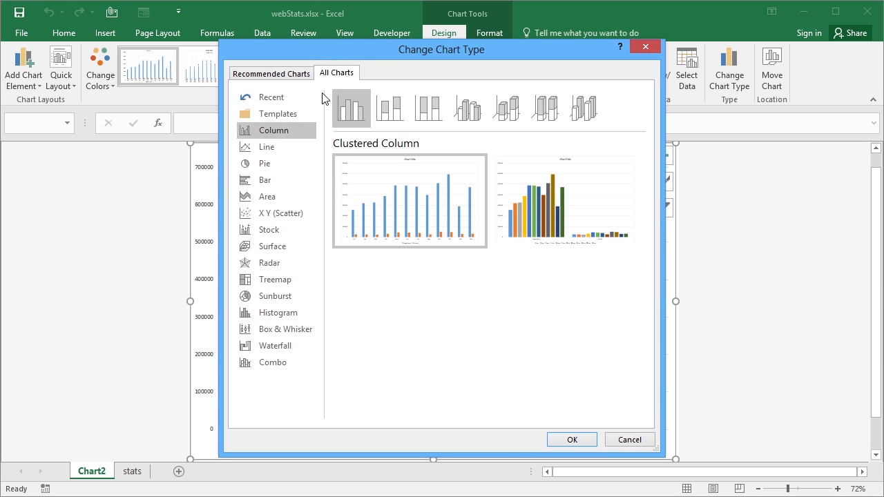
click(266, 147)
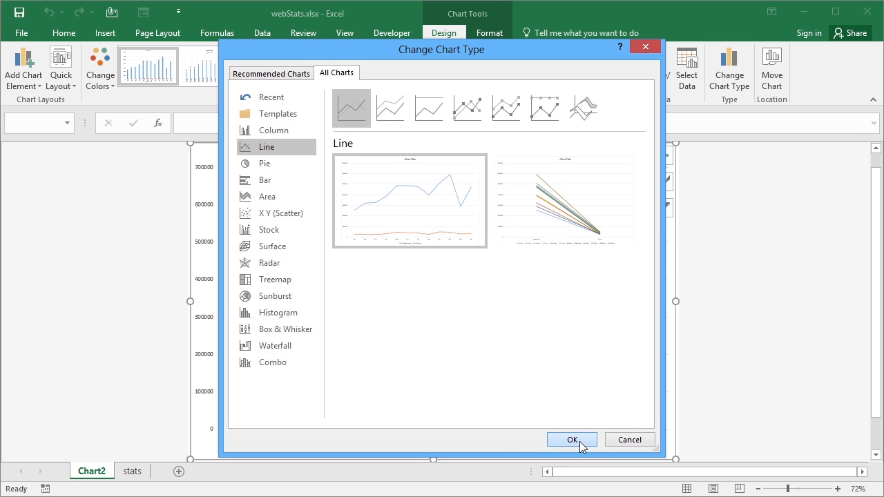
click(577, 440)
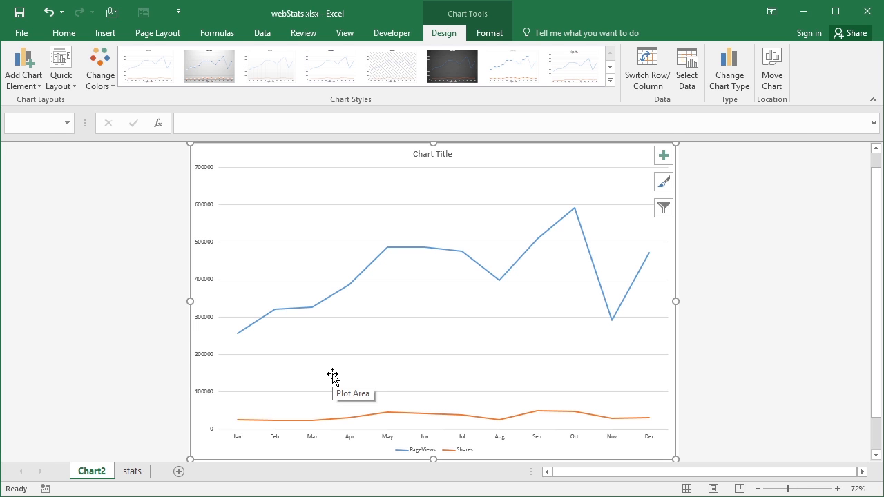
Plot the Shares series on the secondary axis
click(552, 415)
right_click(553, 415)
click(587, 400)
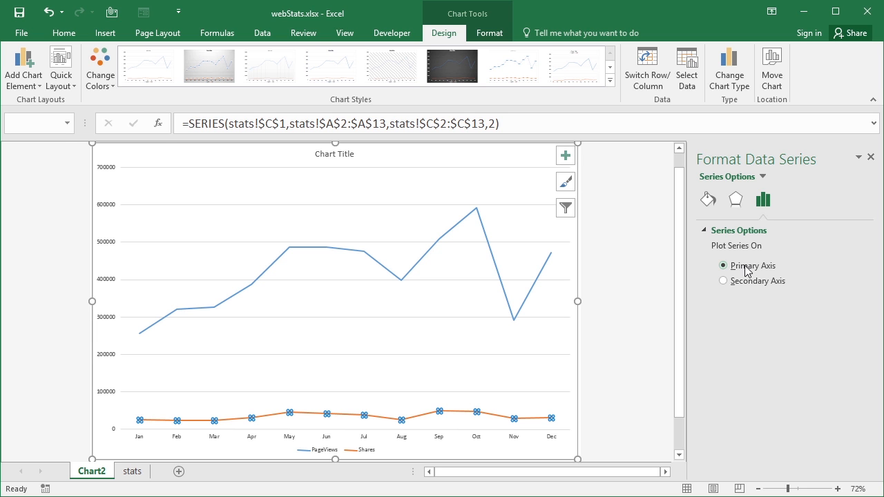
click(723, 281)
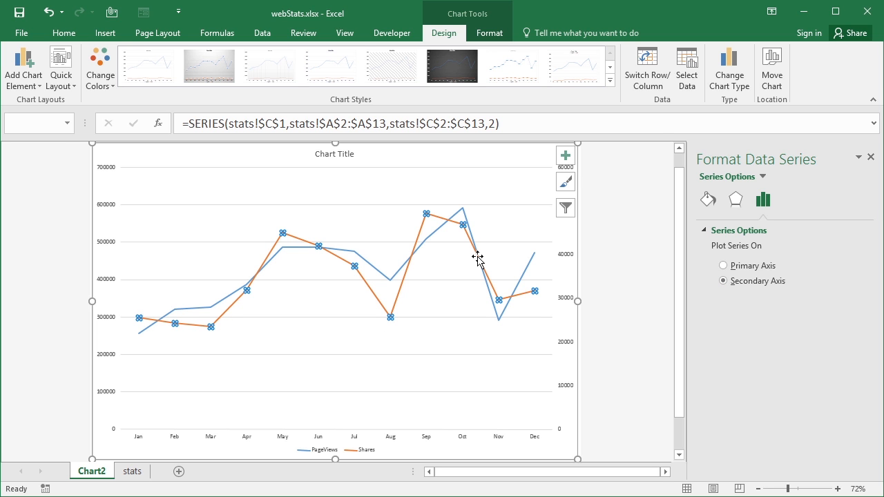
Set the maximum bound of the secondary vertical axis to 50000
click(562, 259)
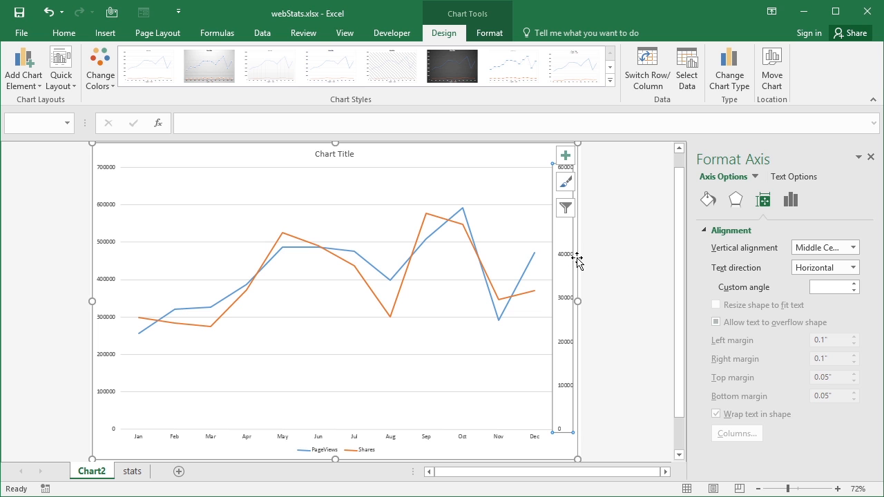
click(734, 173)
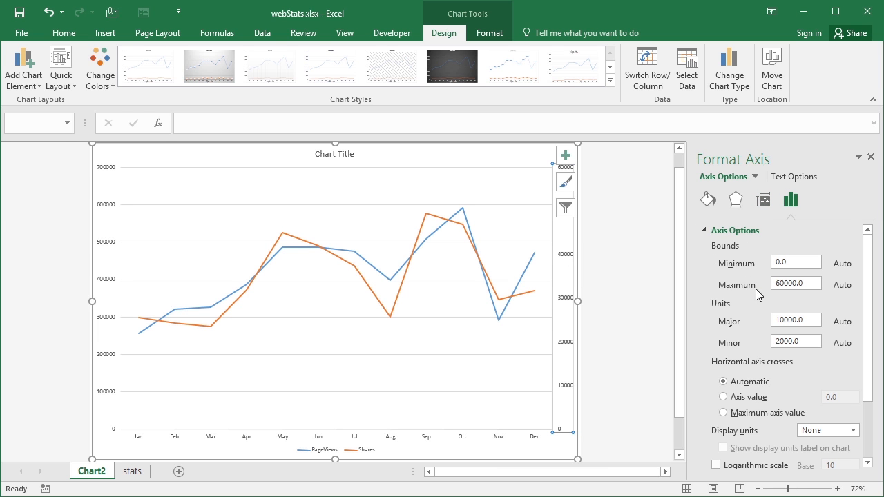
click(776, 288)
drag(804, 284, 783, 285)
text(50000)
click(796, 260)
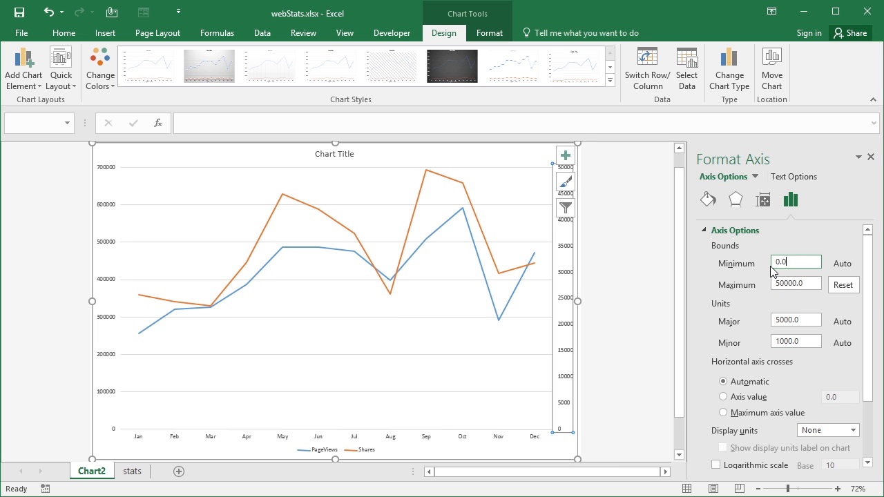
Set the maximum bound of the primary vertical axis to 500000 and revise it to 600000
click(101, 242)
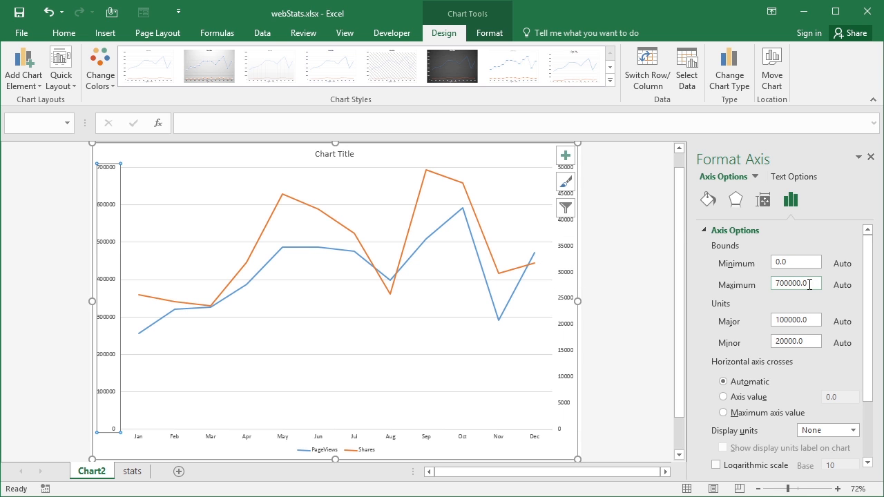
drag(812, 283, 741, 273)
text(500000)
key(Return)
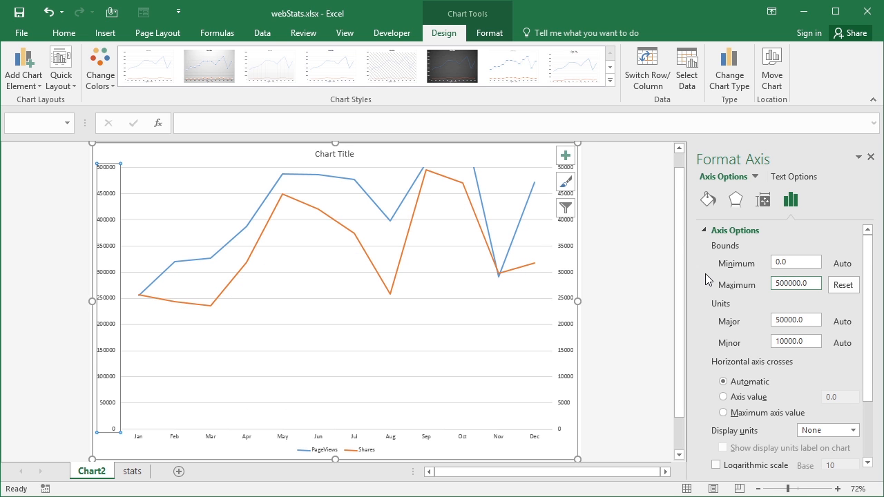
key(Delete)
text(6)
click(798, 261)
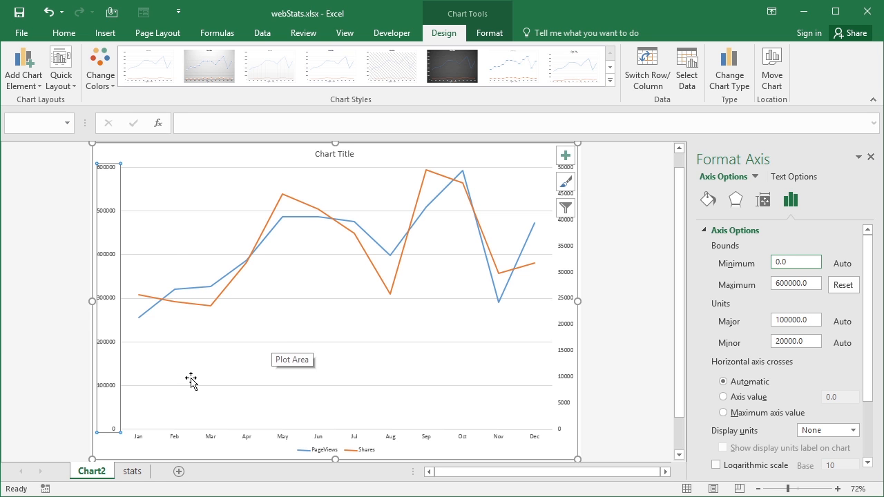
click(142, 470)
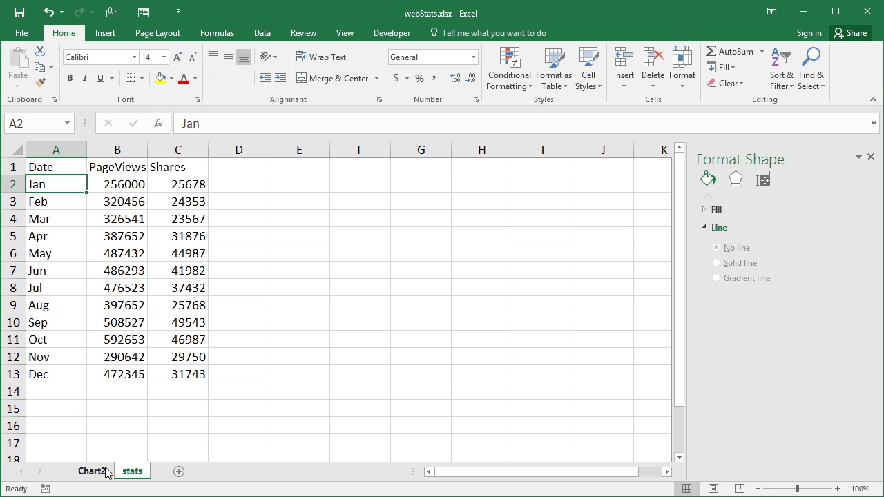
key(ctrl+z)
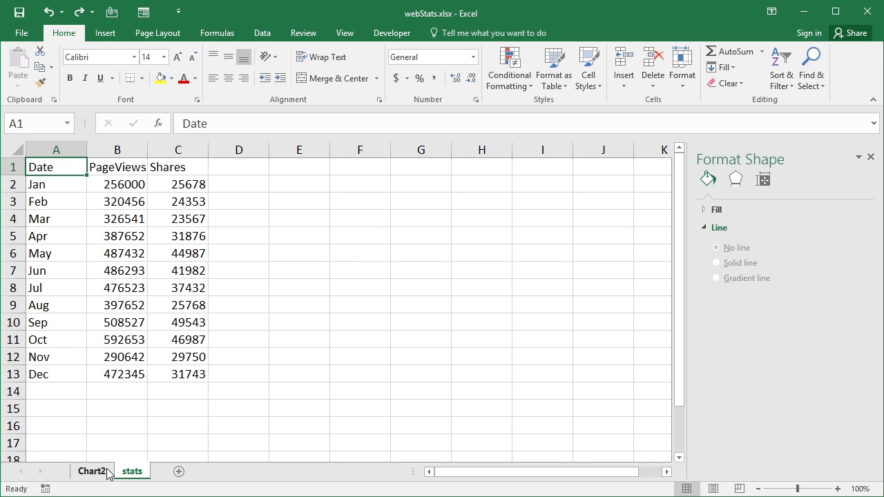
click(109, 472)
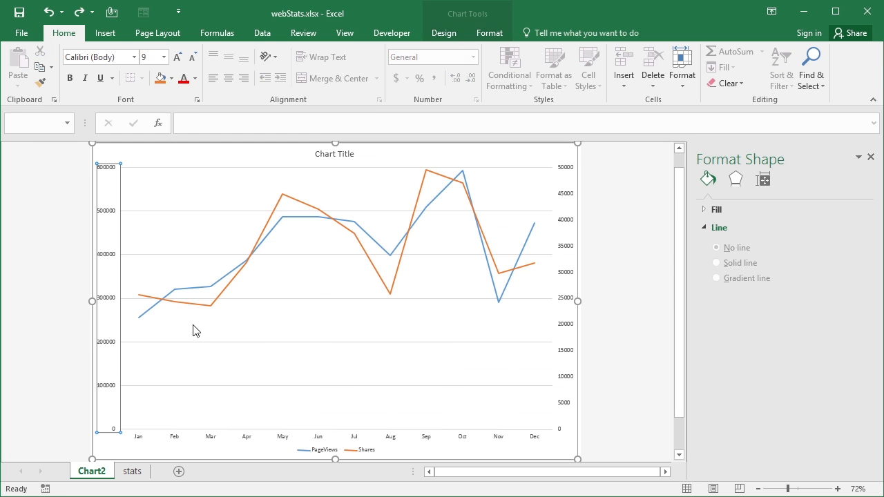
click(345, 229)
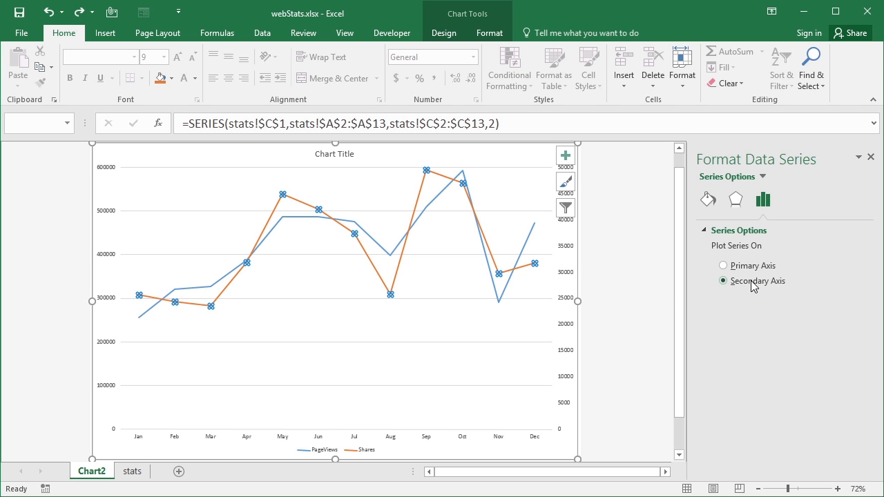
Start inserting a Combo chart from the PageViews and Shares data on the stats sheet
click(129, 472)
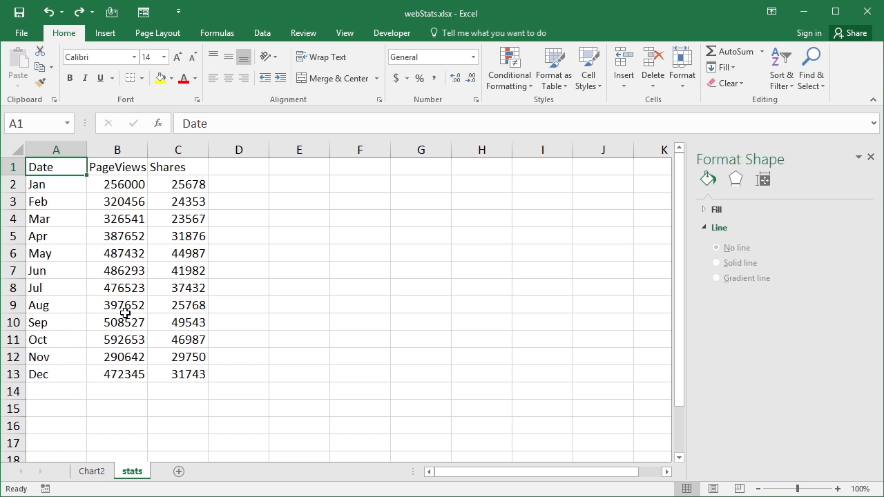
click(104, 270)
click(109, 32)
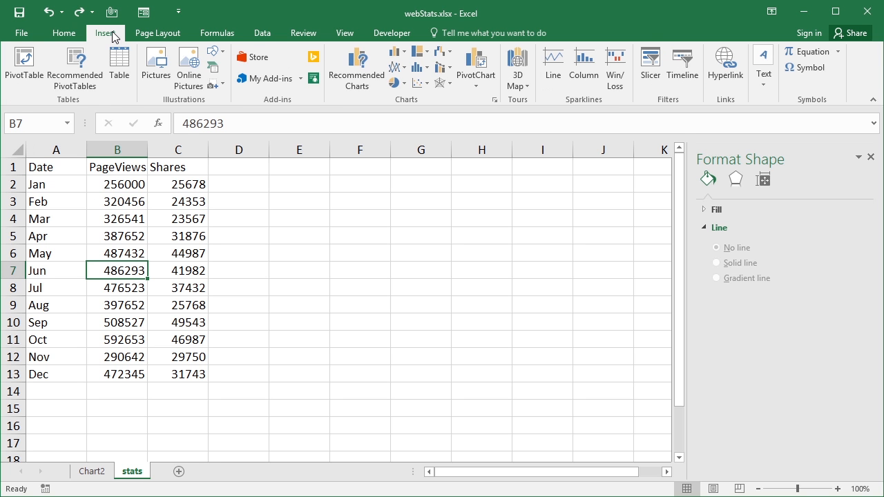
click(344, 82)
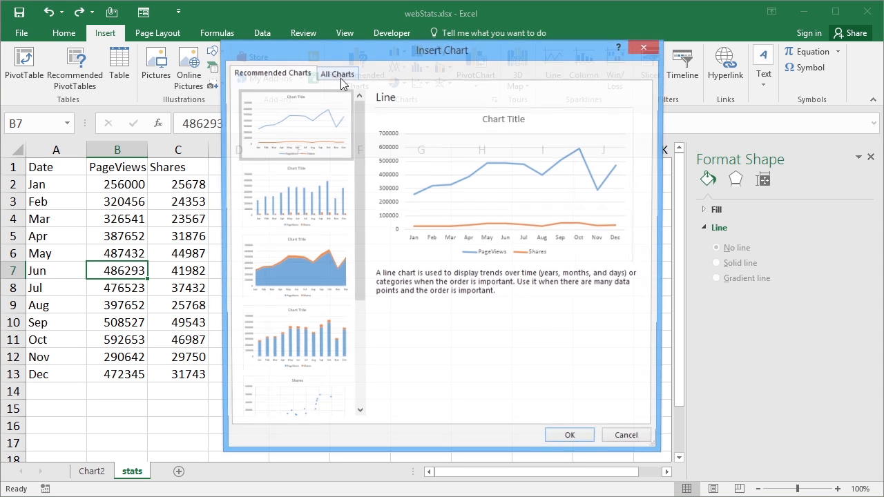
mouse_move(359, 157)
mouse_down()
mouse_move(356, 311)
mouse_move(354, 150)
mouse_up()
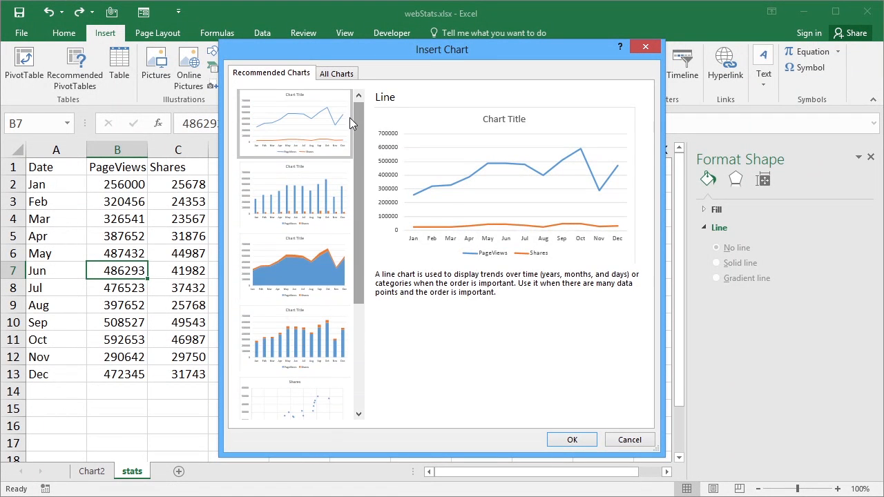
click(340, 74)
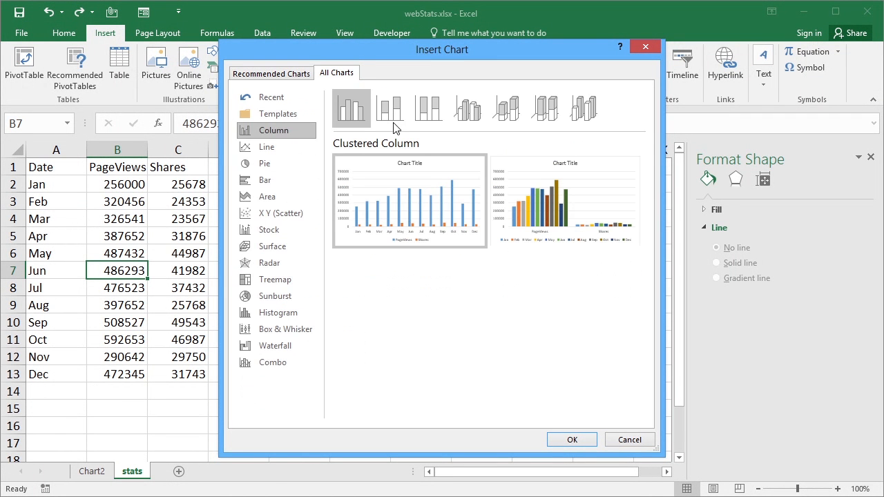
click(277, 361)
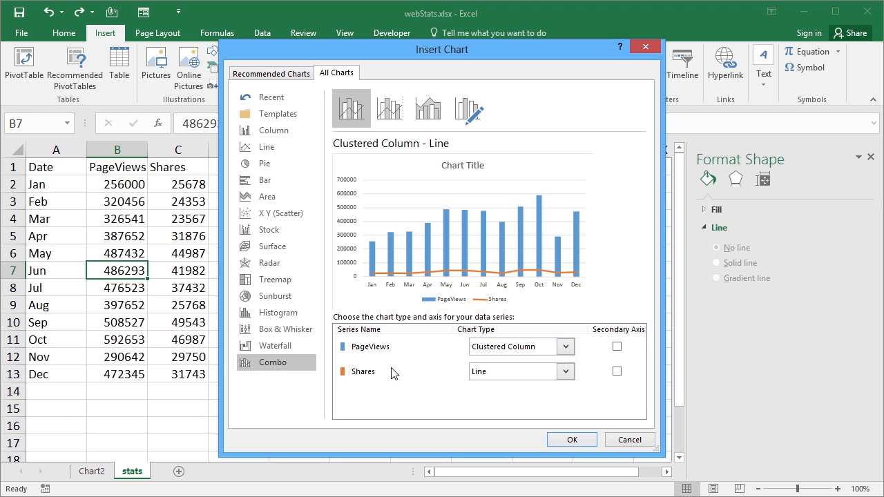
Set the combo chart's PageViews series to Line and assign Shares to the secondary axis
click(565, 347)
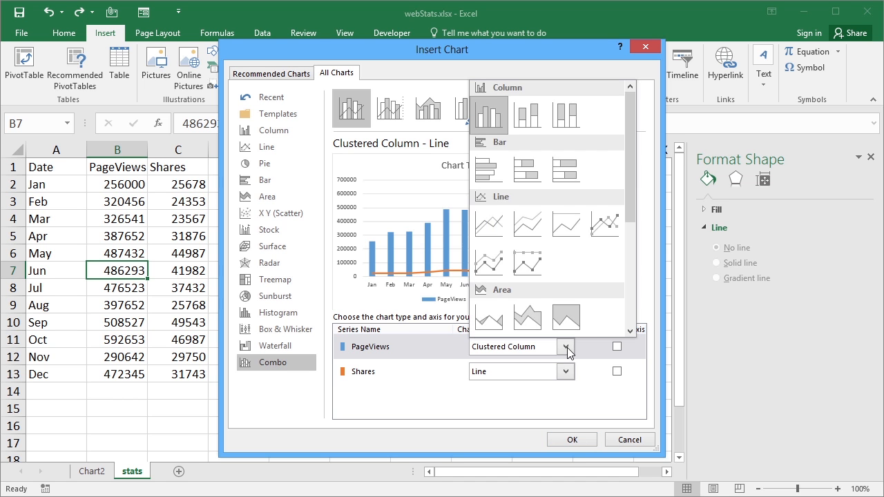
click(489, 224)
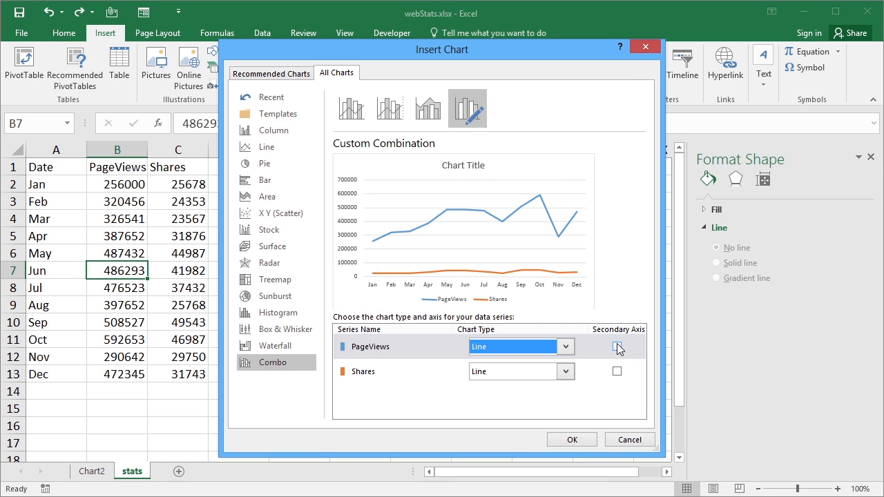
click(617, 372)
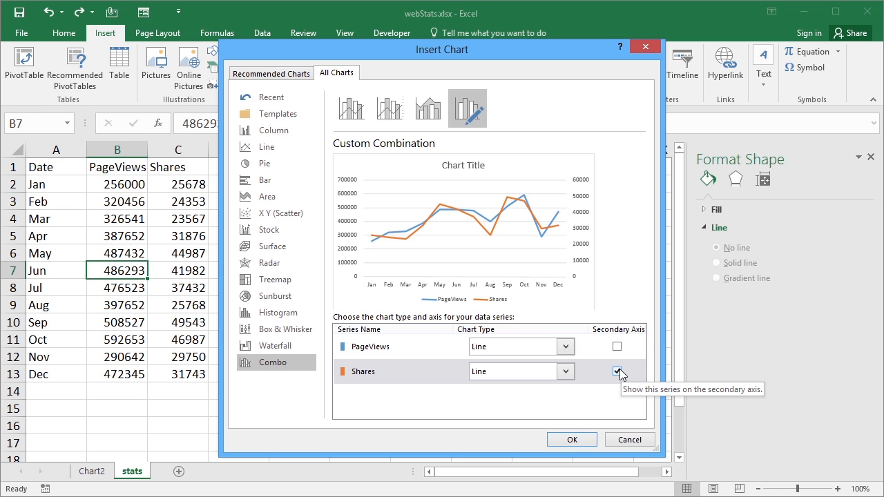
Insert the combo chart with PageViews as Clustered Column and place it beside the data columns
click(566, 347)
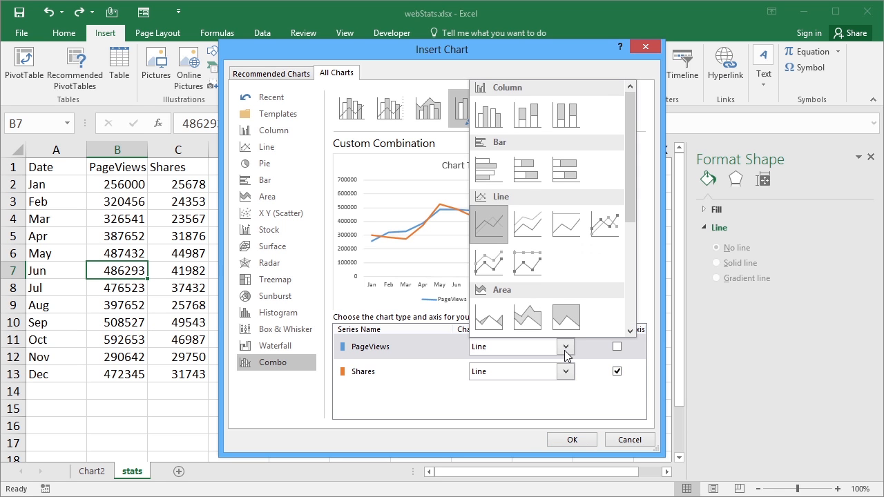
click(489, 123)
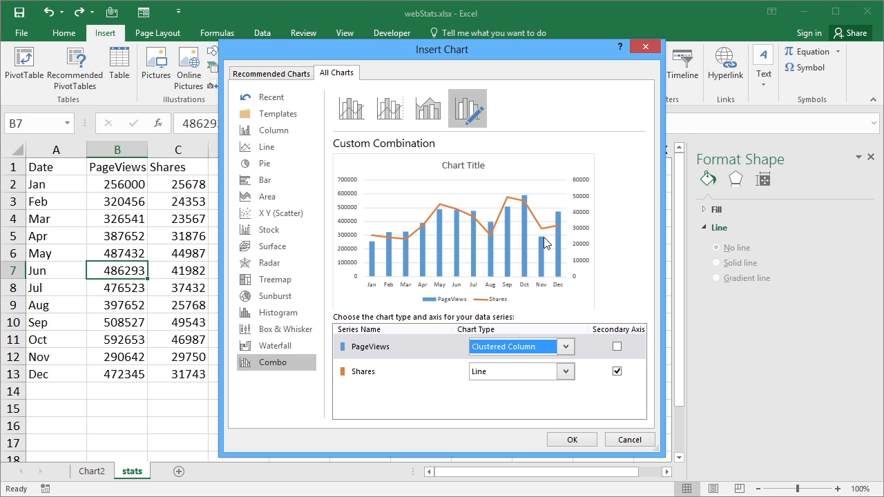
click(583, 440)
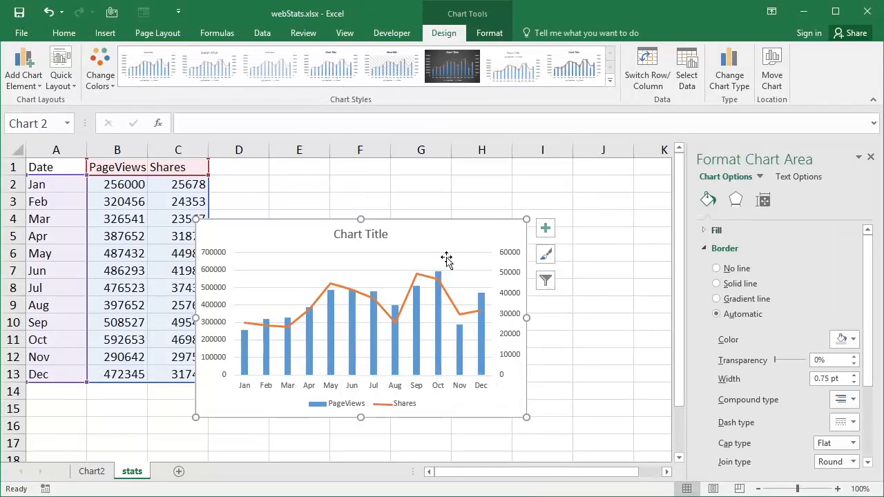
drag(465, 211, 505, 168)
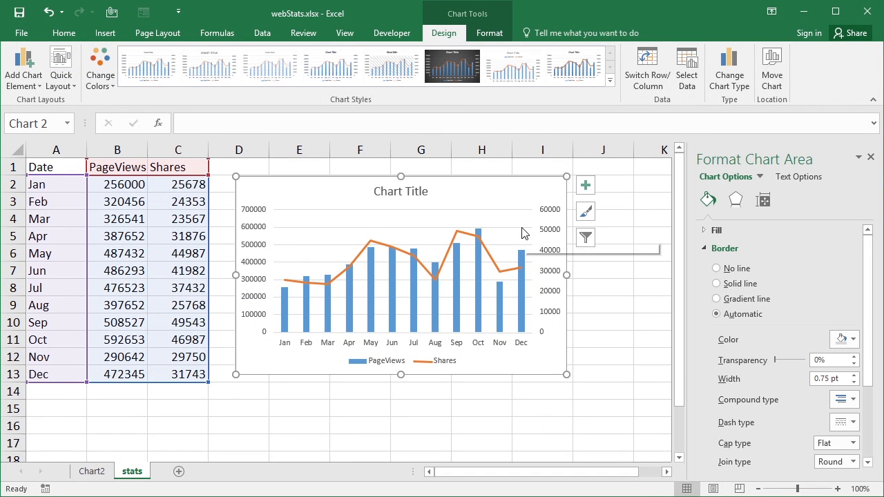